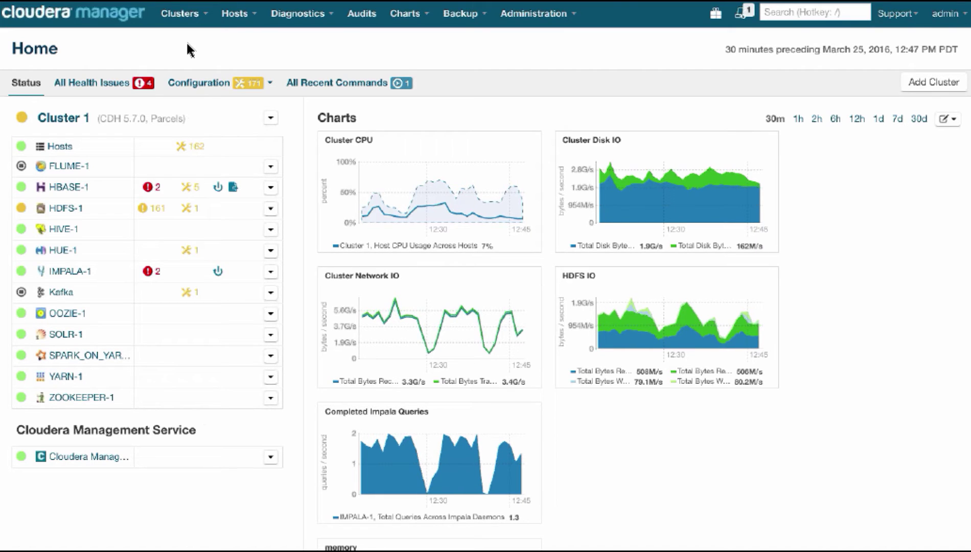
# Step: Open the Impala query statistics in Cluster 1's utilization report
pyautogui.click(207, 23)
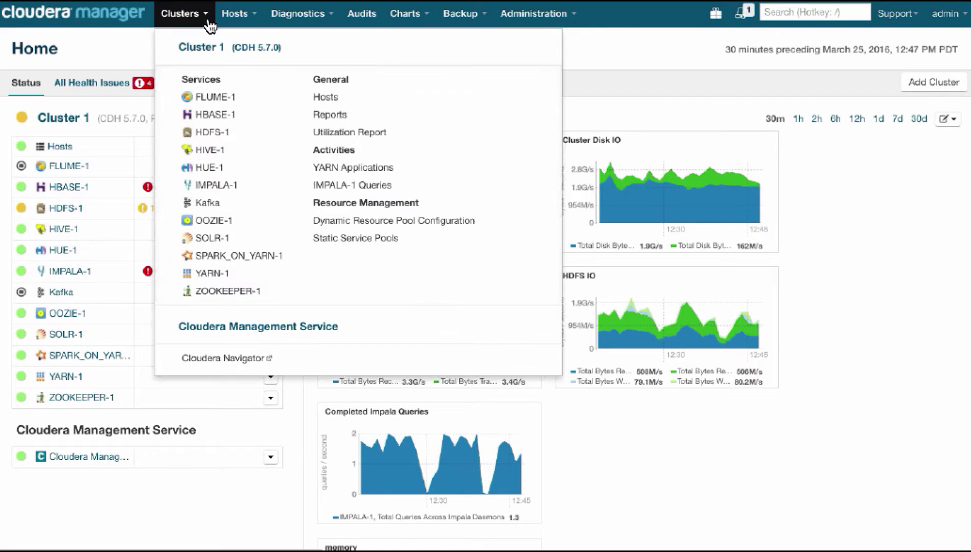
pyautogui.click(387, 134)
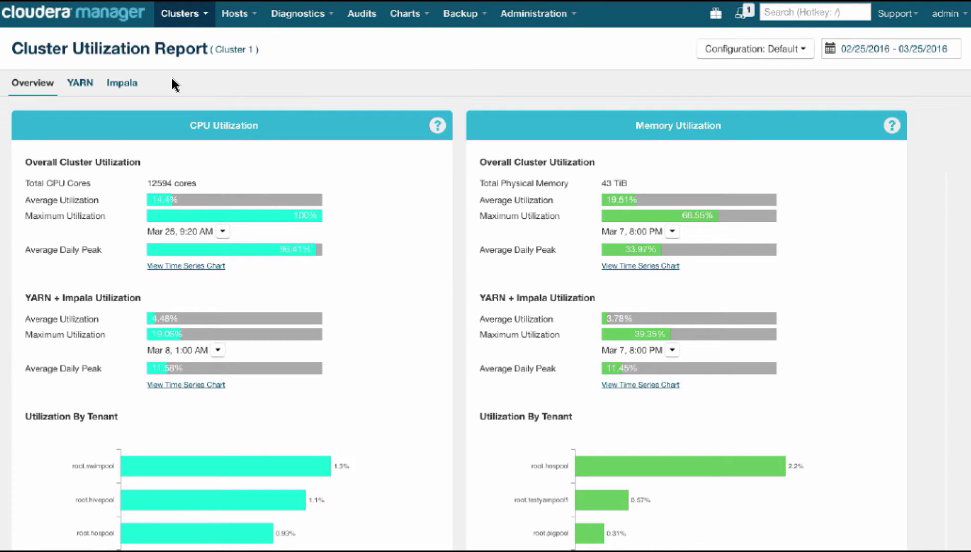
pyautogui.click(136, 93)
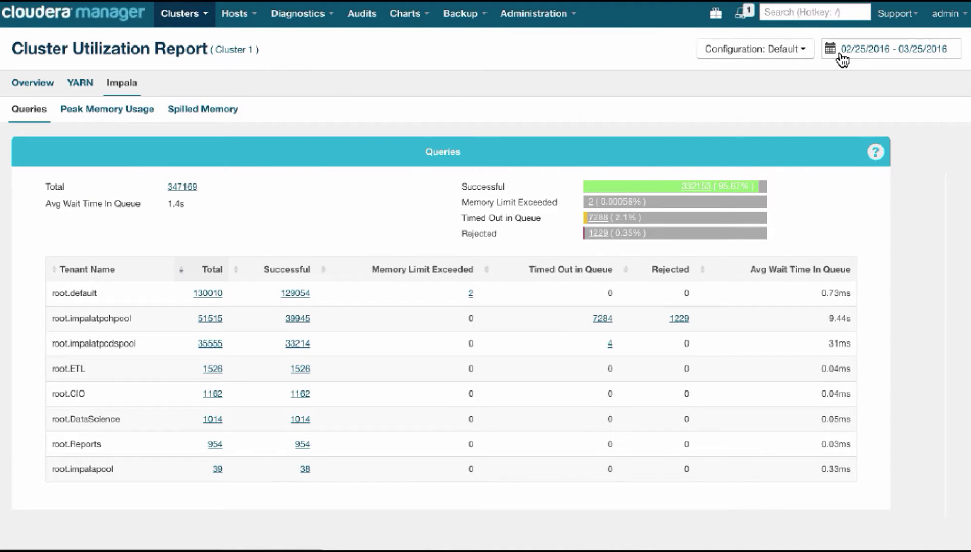
# Step: Preview the report with the Weekdays by User configuration and return it to the Default configuration
pyautogui.click(851, 60)
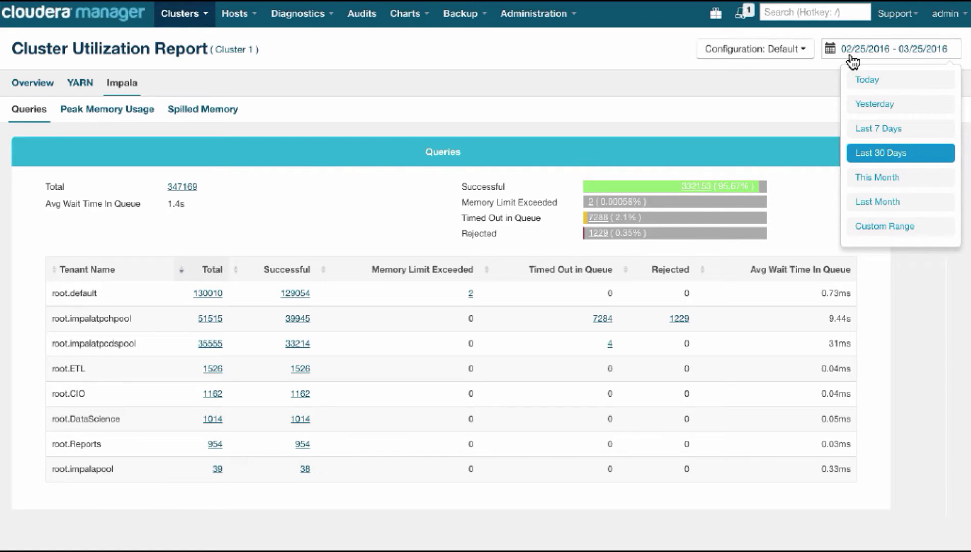
pyautogui.click(803, 51)
pyautogui.click(764, 148)
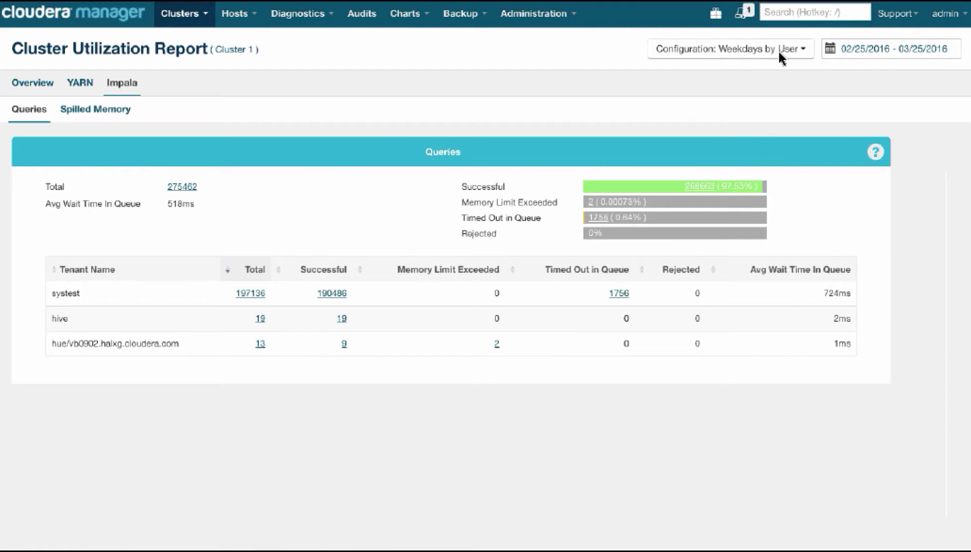
pyautogui.click(781, 55)
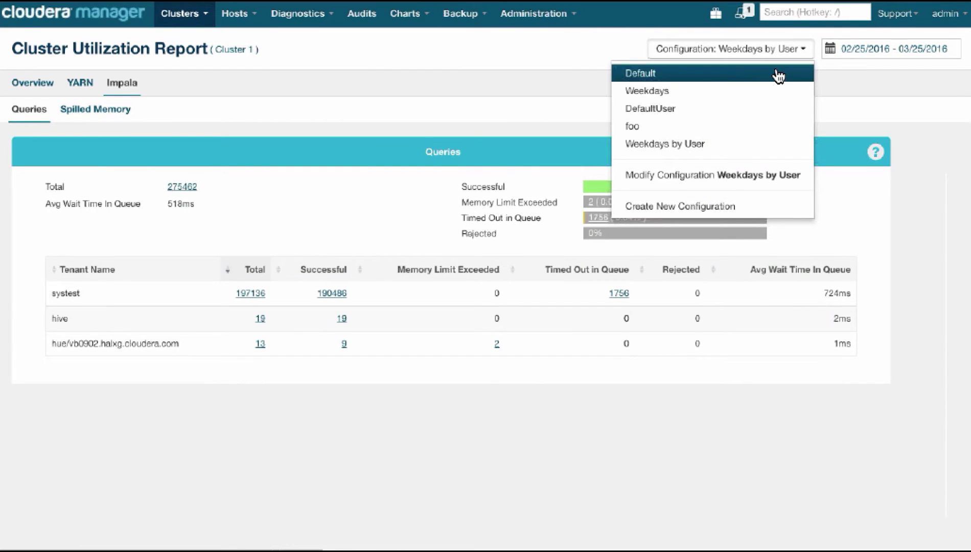
pyautogui.click(775, 73)
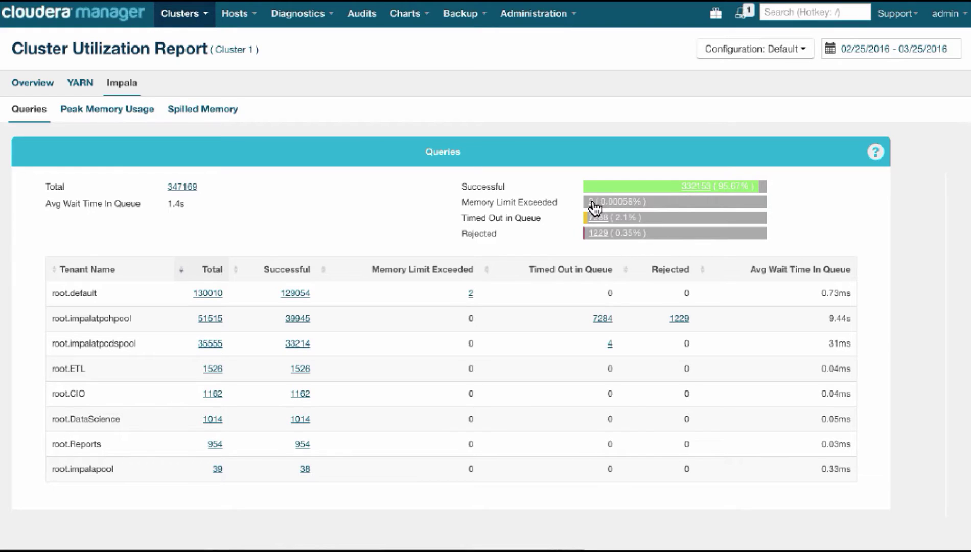
# Step: Open the root.default queries that exceeded the memory limit and highlight the first query's status message
pyautogui.click(473, 293)
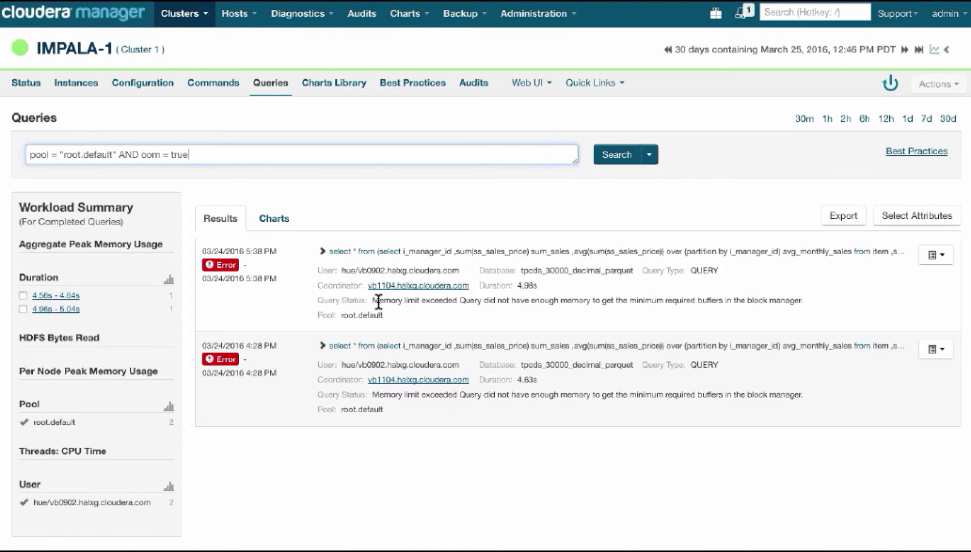
pyautogui.moveTo(376, 301); pyautogui.dragTo(810, 300)
pyautogui.click(811, 300)
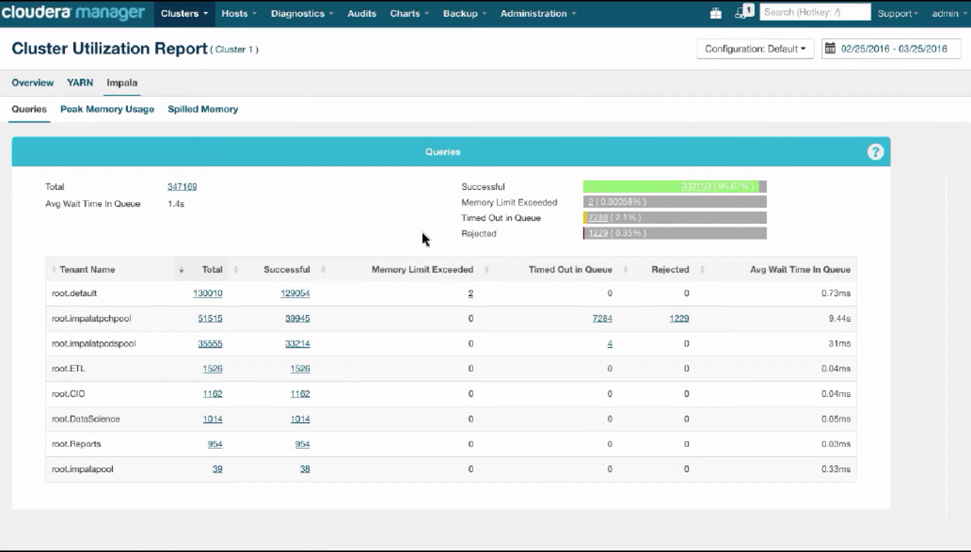
# Step: From the utilization report, open root.impalatpcdspool's queries timed out in queue and highlight the first query's queued reason
pyautogui.click(610, 344)
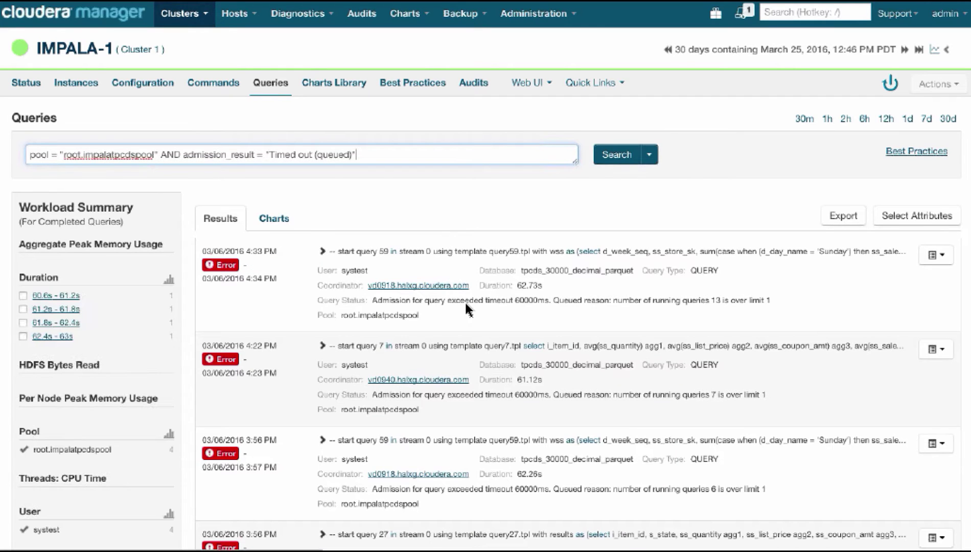
pyautogui.moveTo(769, 301); pyautogui.dragTo(551, 294)
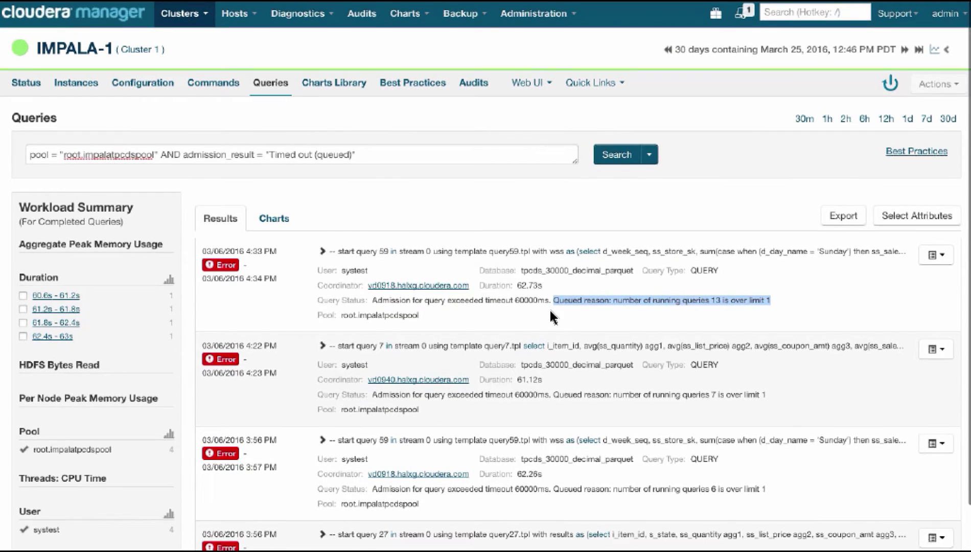
pyautogui.click(550, 303)
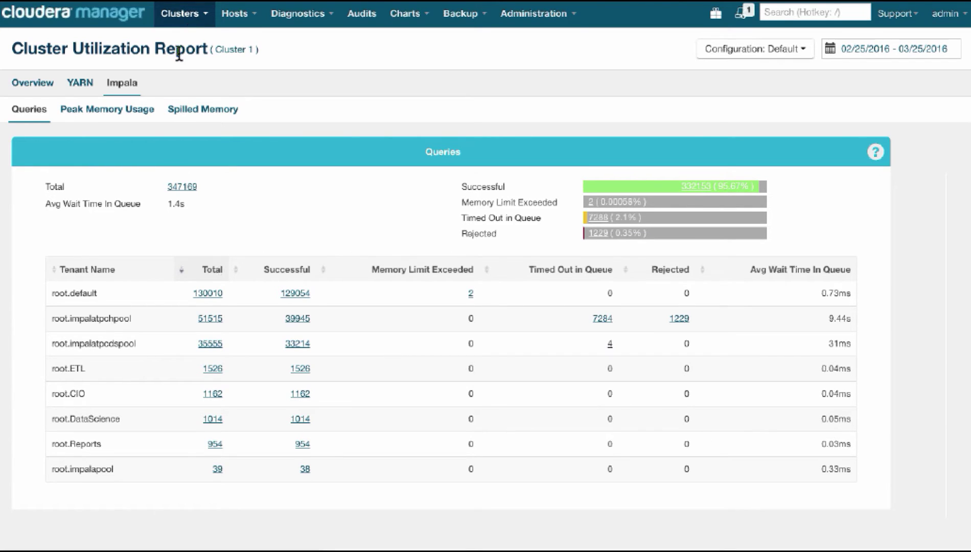
# Step: Open the Impala Admission Control resource pools in Cluster 1's dynamic resource pool configuration
pyautogui.click(194, 21)
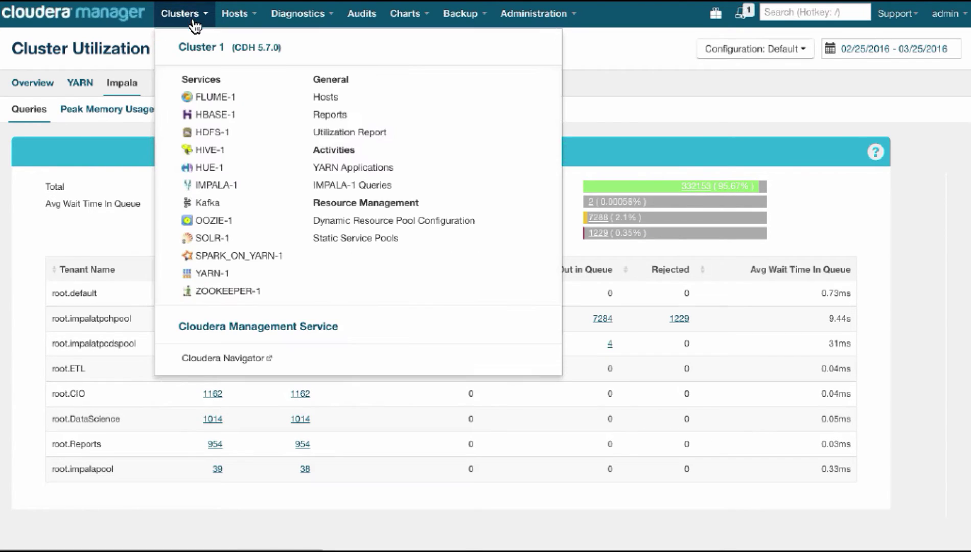
pyautogui.click(365, 224)
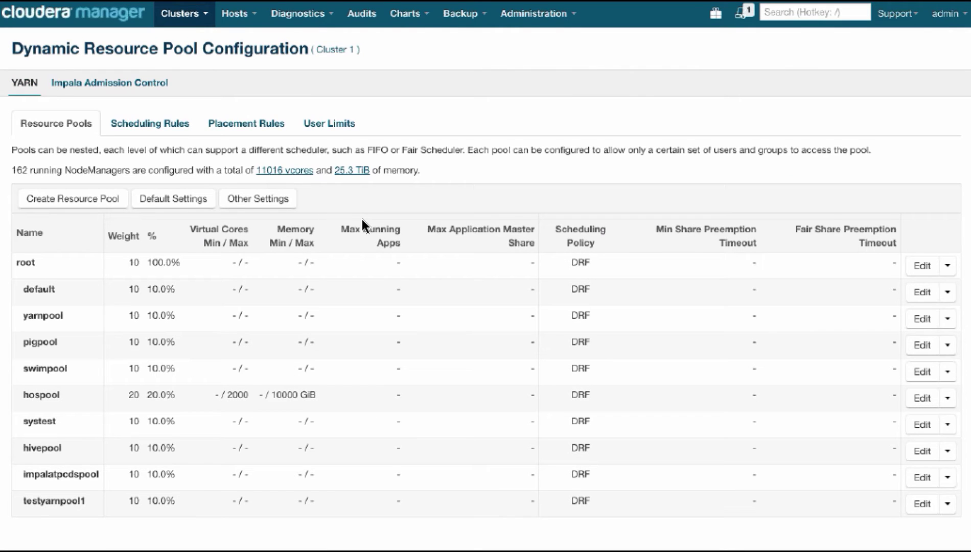
pyautogui.click(124, 82)
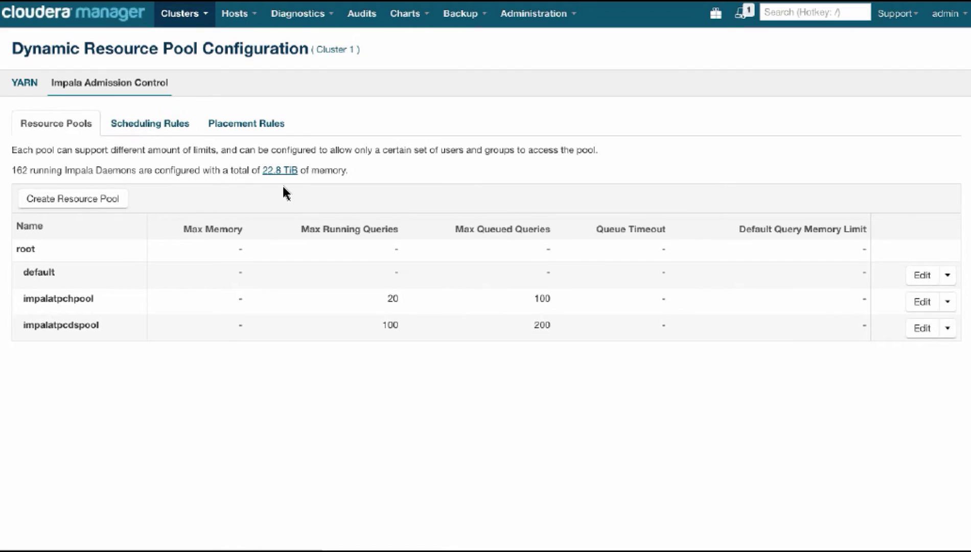
# Step: Edit the default Impala resource pool and set its maximum memory to 2048 GiB
pyautogui.click(919, 276)
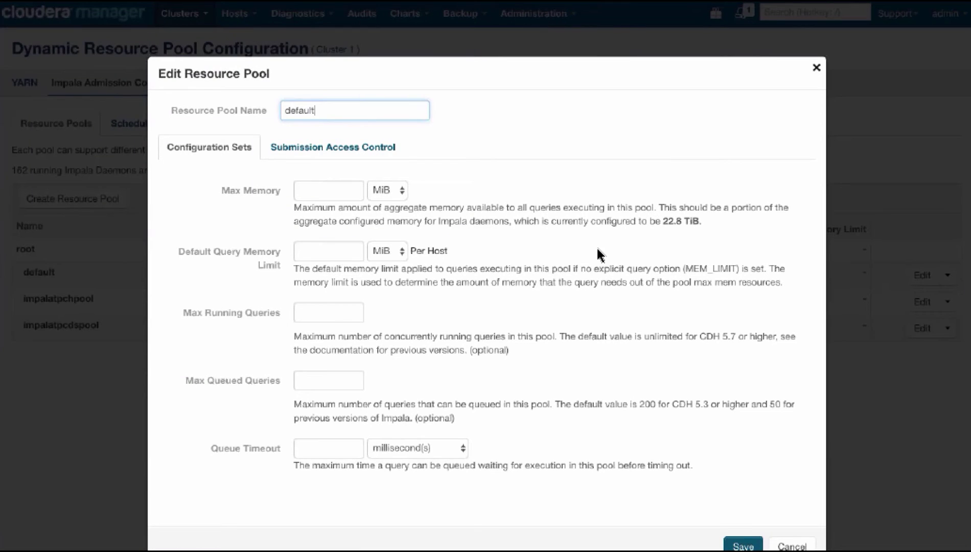
pyautogui.click(354, 194)
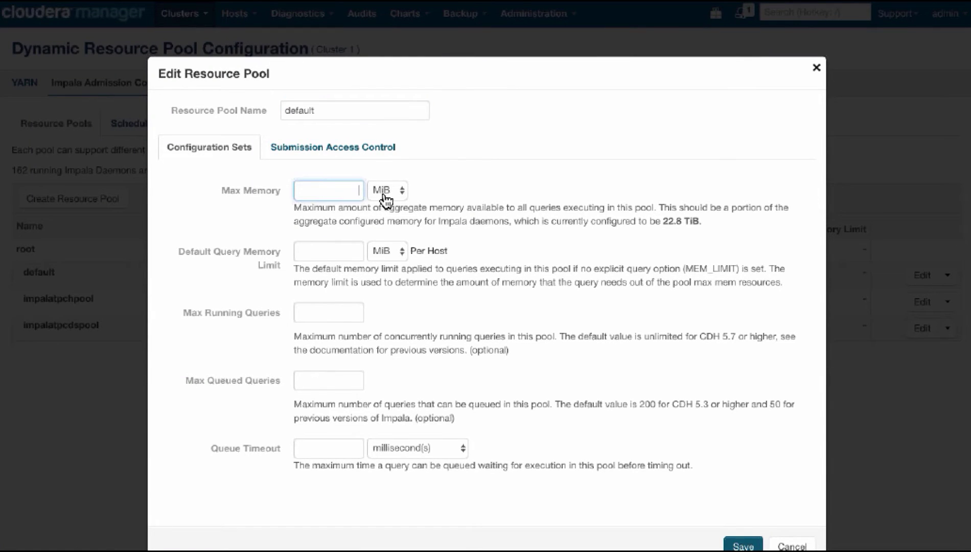
pyautogui.click(382, 193)
pyautogui.click(383, 203)
pyautogui.click(338, 190)
pyautogui.click(383, 190)
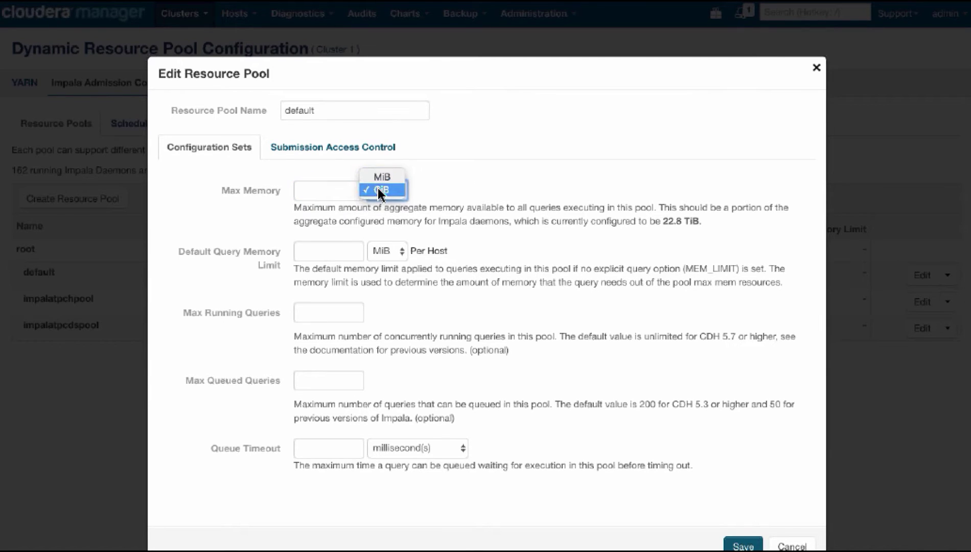
pyautogui.click(339, 190)
pyautogui.write('2048')
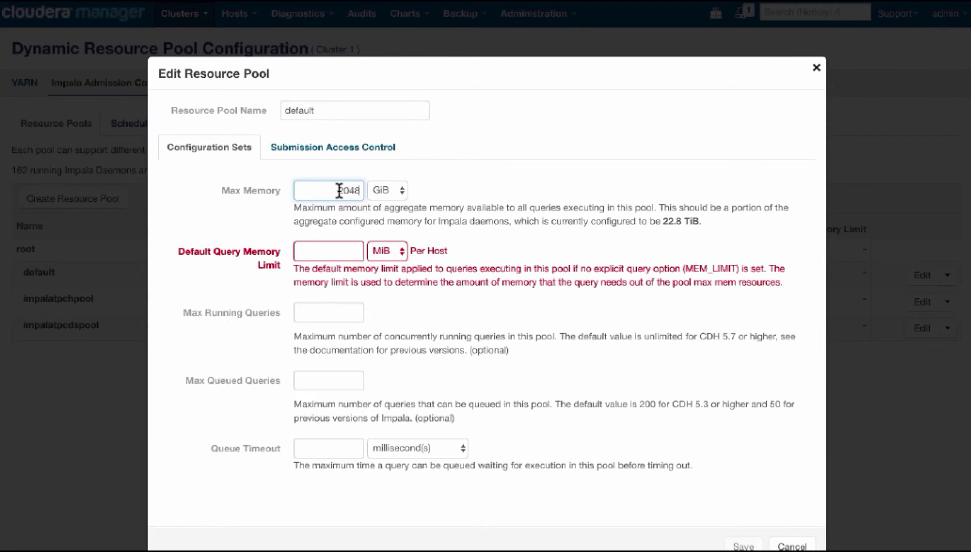
# Step: Set the default pool's default query memory limit to 100 MiB per host and its maximum running queries to 12
pyautogui.click(344, 252)
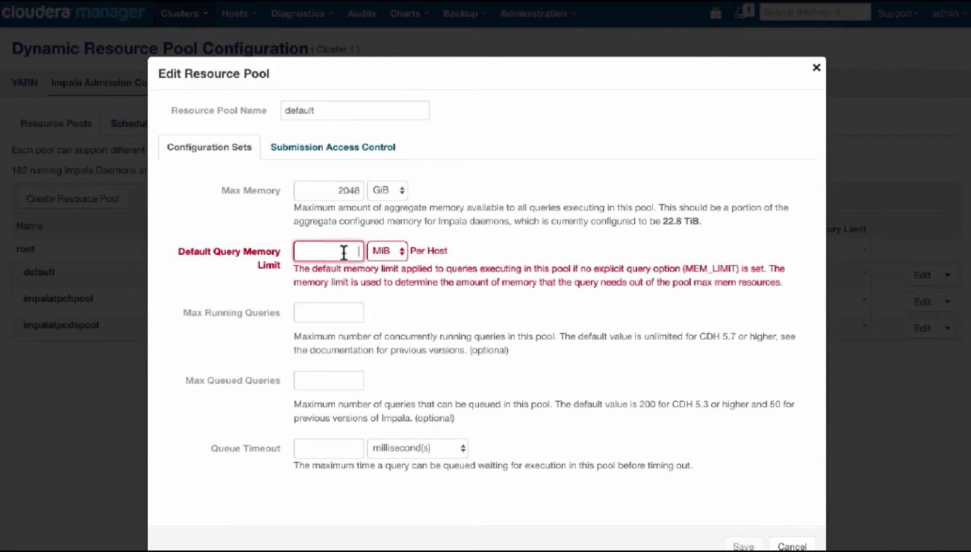
pyautogui.write('100')
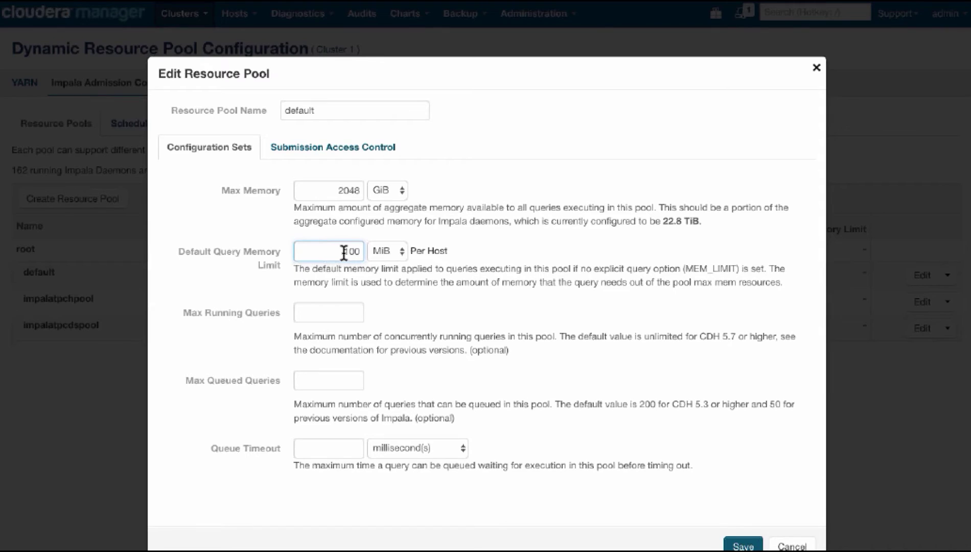
pyautogui.click(344, 317)
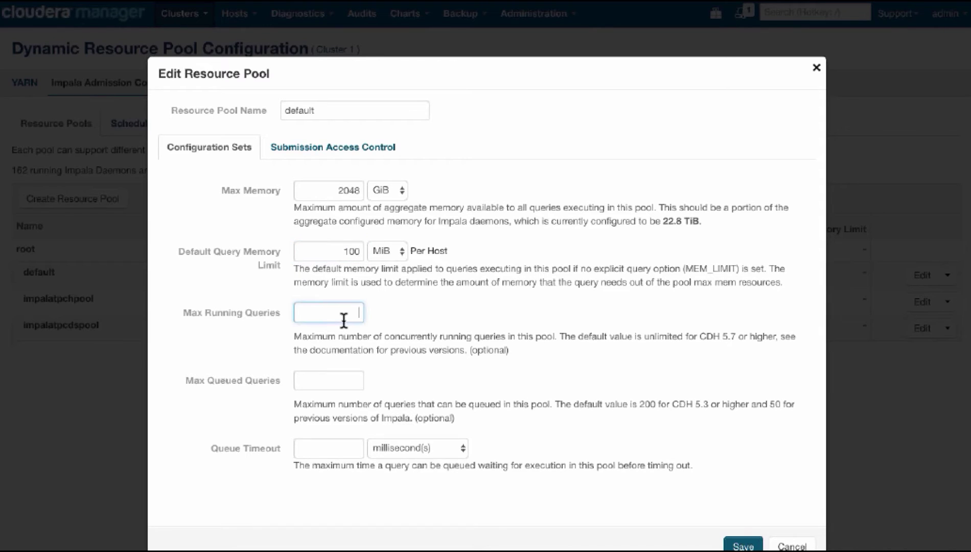
pyautogui.write('12')
pyautogui.press('BackSpace')
pyautogui.write('2')
# Step: Check the available queue timeout units and discard the default pool's edits without saving
pyautogui.click(377, 345)
pyautogui.click(405, 451)
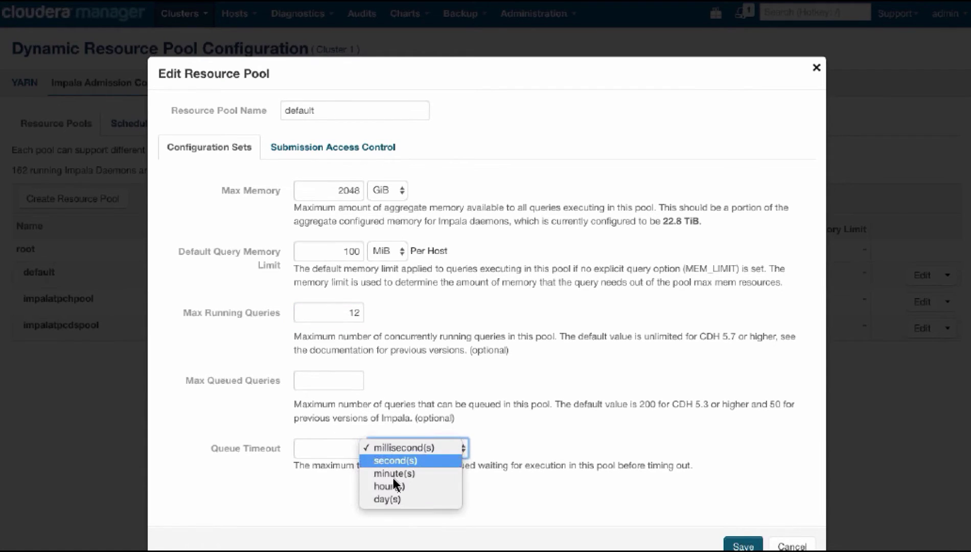
pyautogui.click(397, 445)
pyautogui.press('Escape')
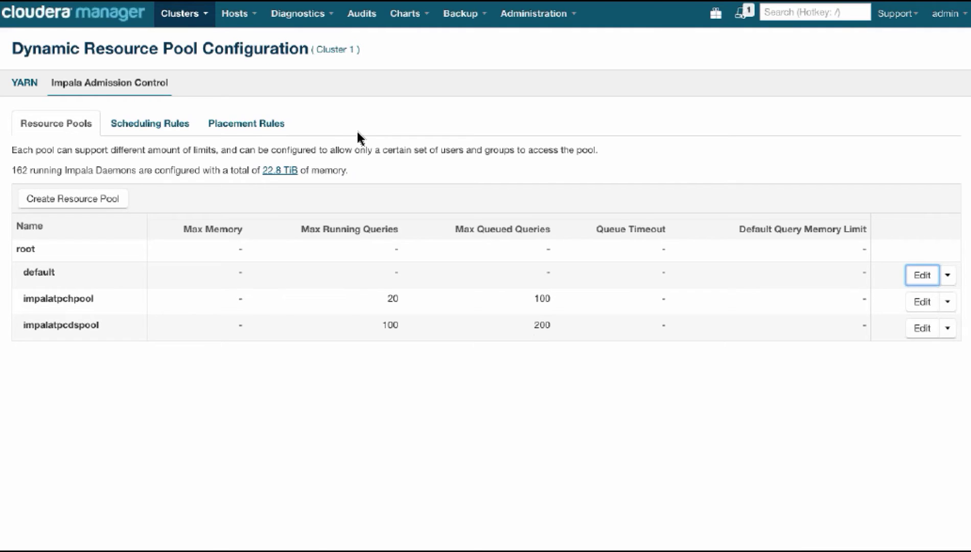
# Step: Open Impala's peak memory usage in the cluster utilization report and set the date range to Last 7 Days
pyautogui.click(199, 22)
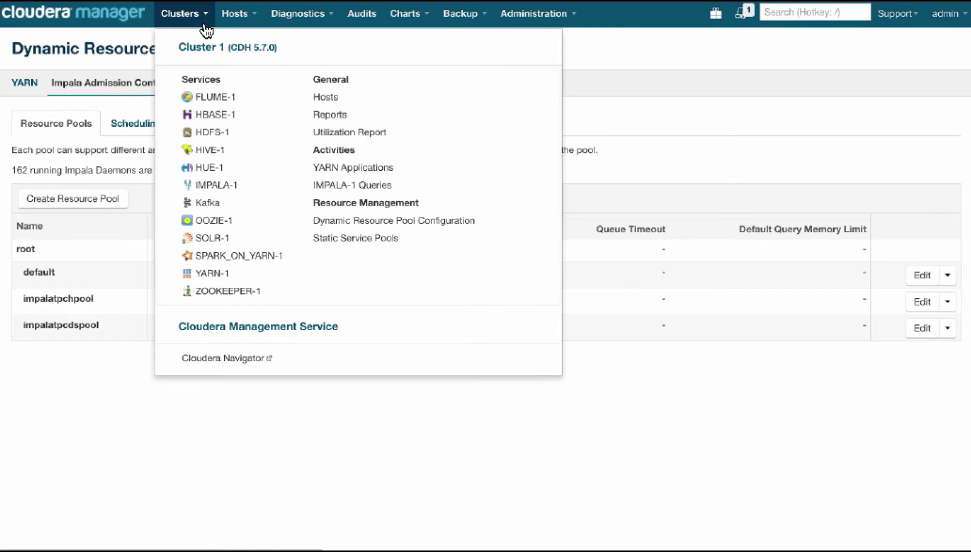
pyautogui.click(350, 132)
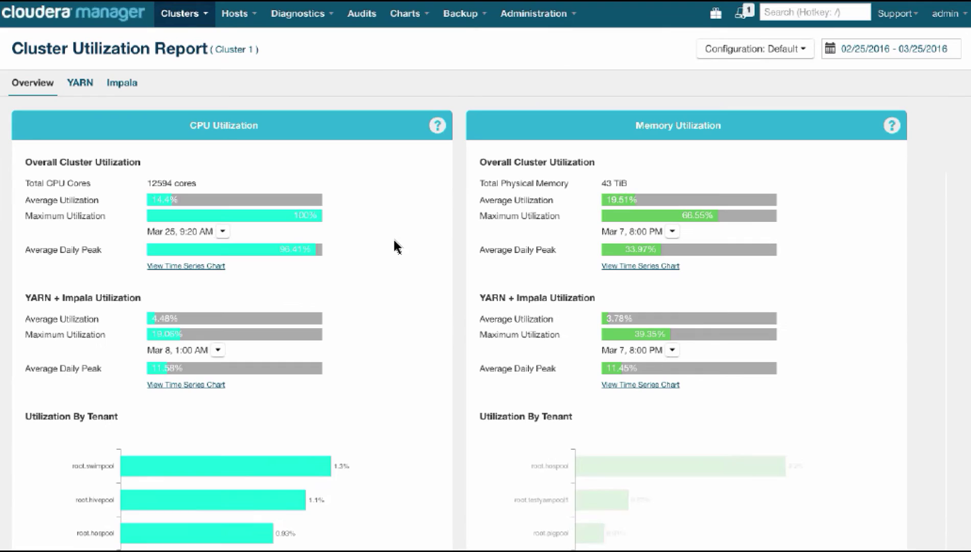
pyautogui.click(122, 85)
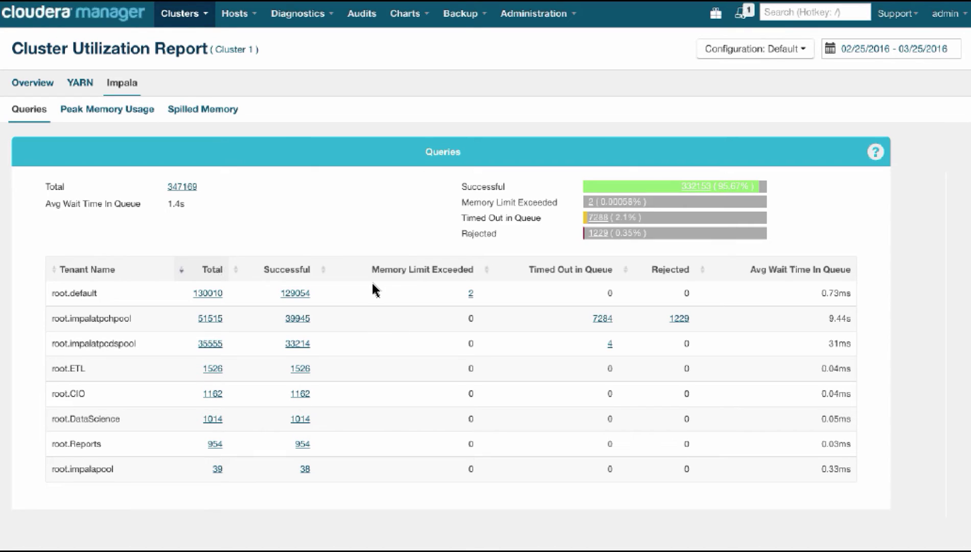
pyautogui.click(137, 117)
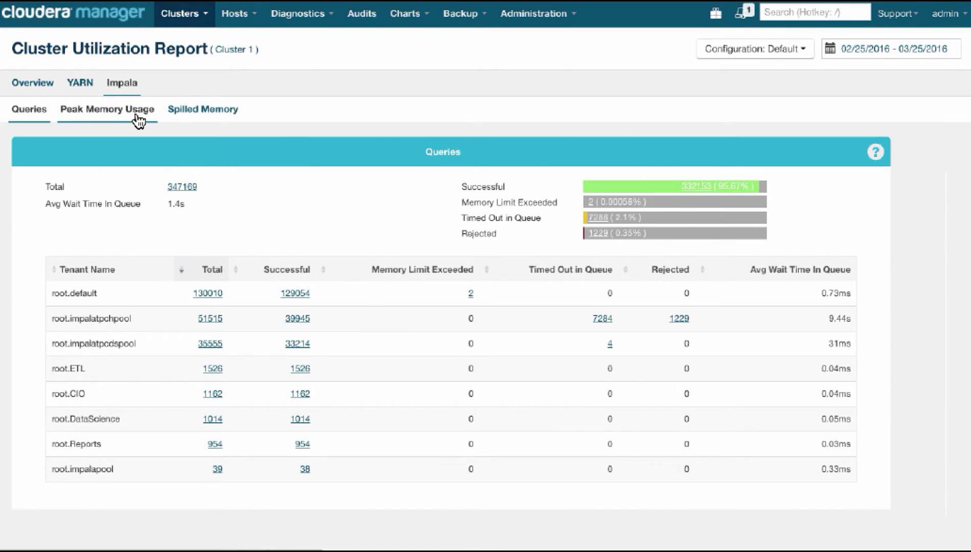
pyautogui.click(138, 121)
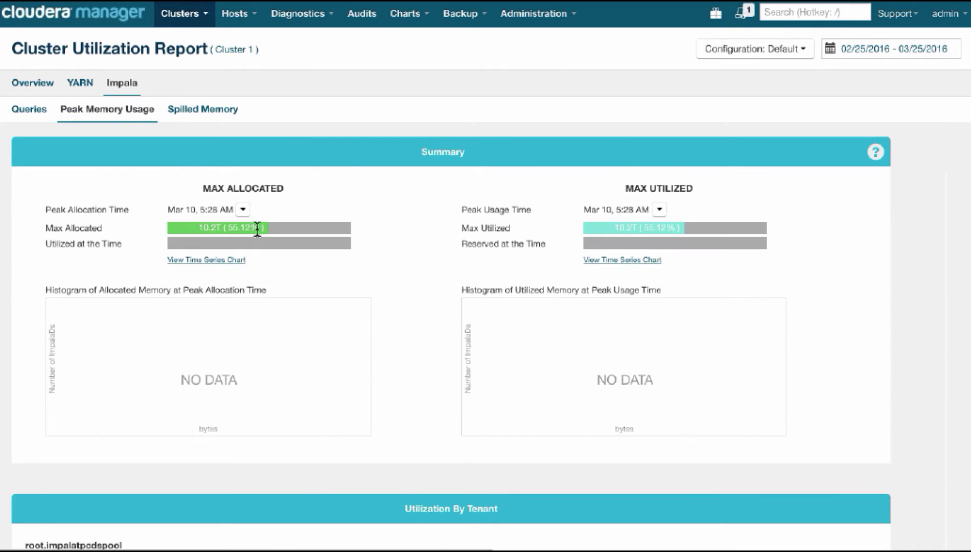
pyautogui.click(872, 51)
pyautogui.click(863, 124)
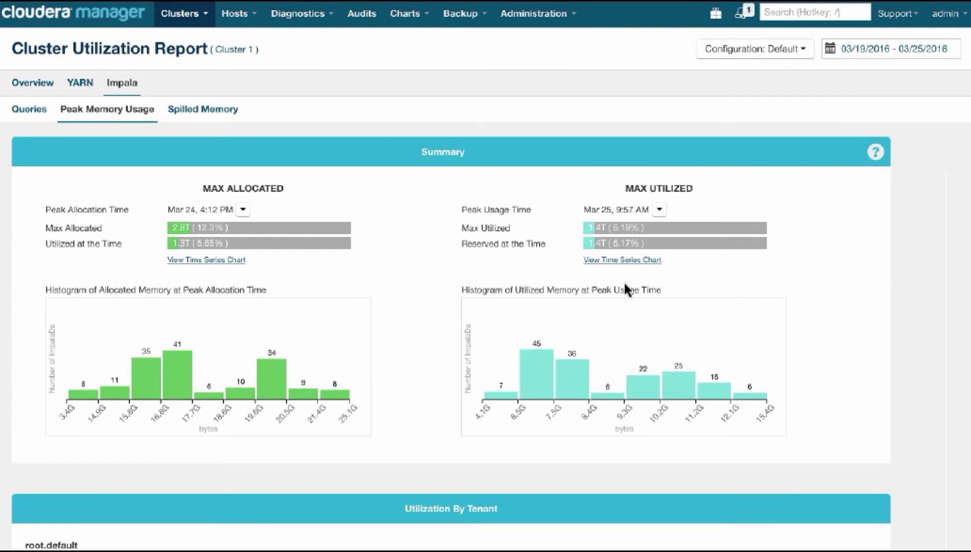
# Step: Examine the root.default tenant's memory figures and histograms, and open the time series chart for the summary's maximum utilized memory
pyautogui.scroll(1, 603, 306)
pyautogui.scroll(-1, 544, 374)
pyautogui.scroll(-6, 606, 164)
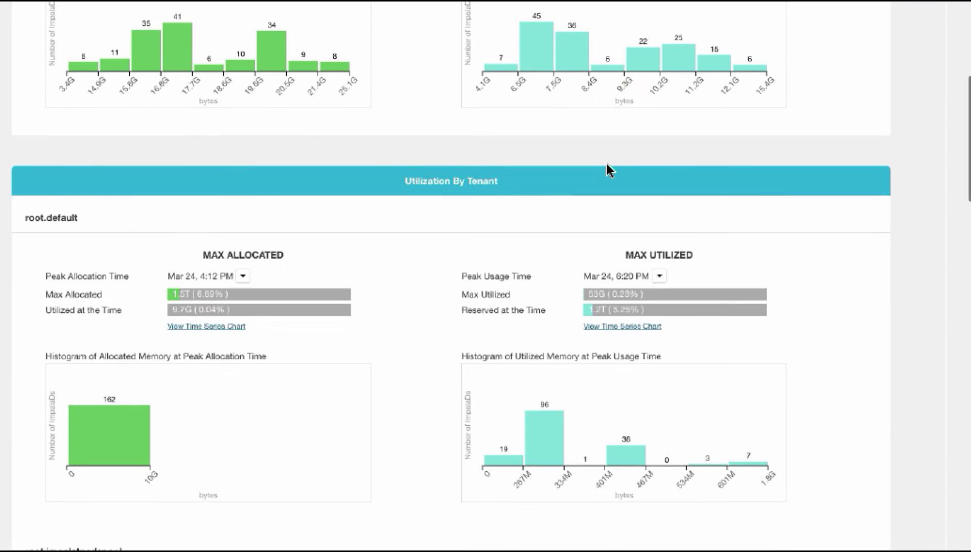
pyautogui.scroll(-2, 608, 169)
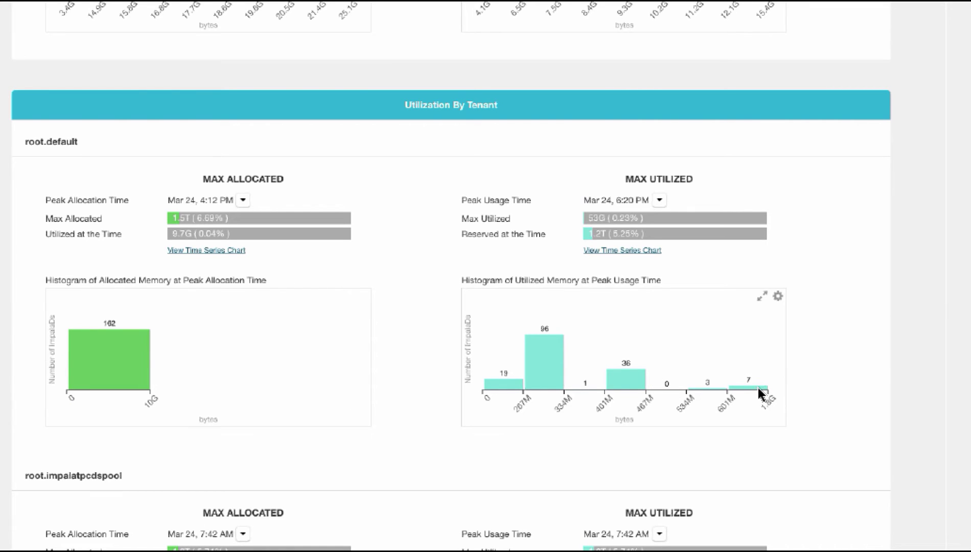
pyautogui.scroll(3, 760, 393)
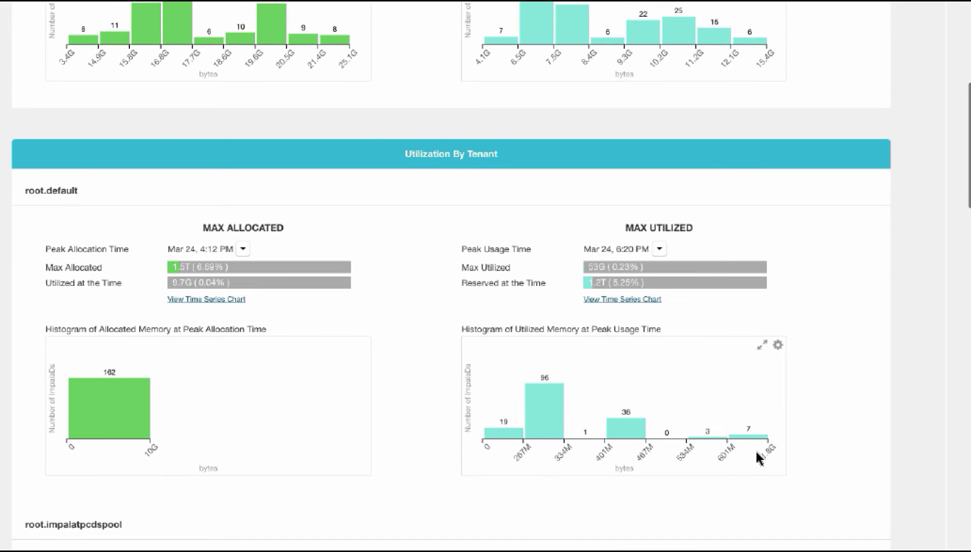
pyautogui.scroll(5, 761, 419)
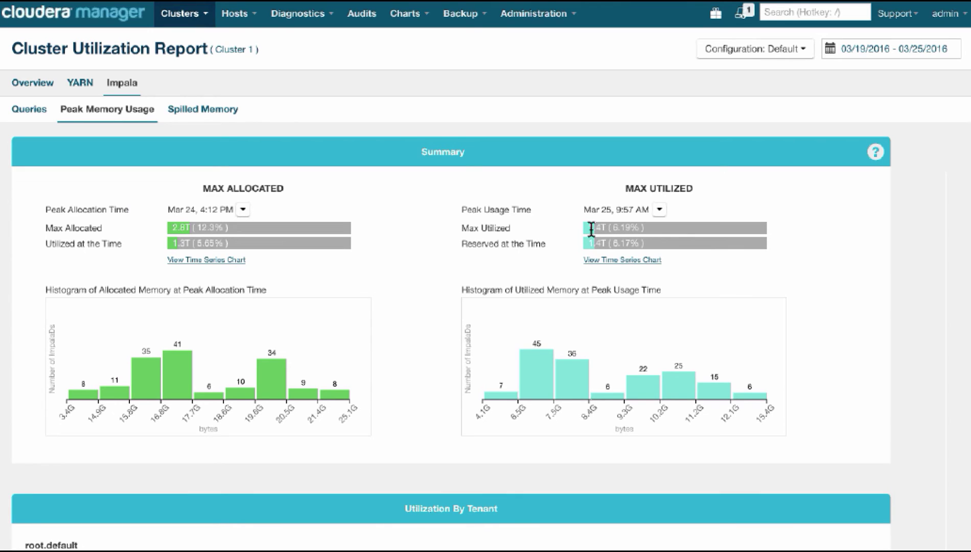
pyautogui.click(647, 262)
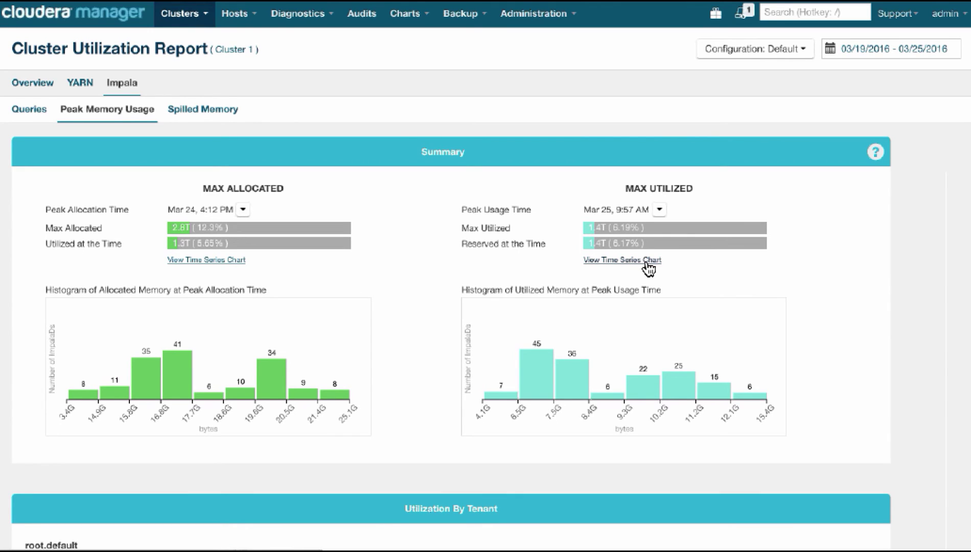
# Step: Open the Impala queries running at the summary's peak usage time and review the attributes available for the results, leaving the selection as it is
pyautogui.click(659, 210)
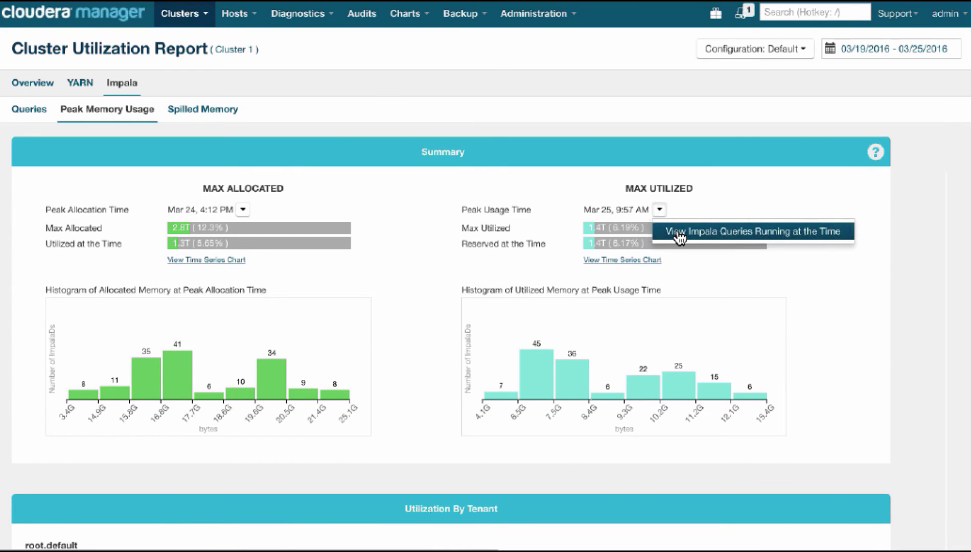
pyautogui.click(678, 233)
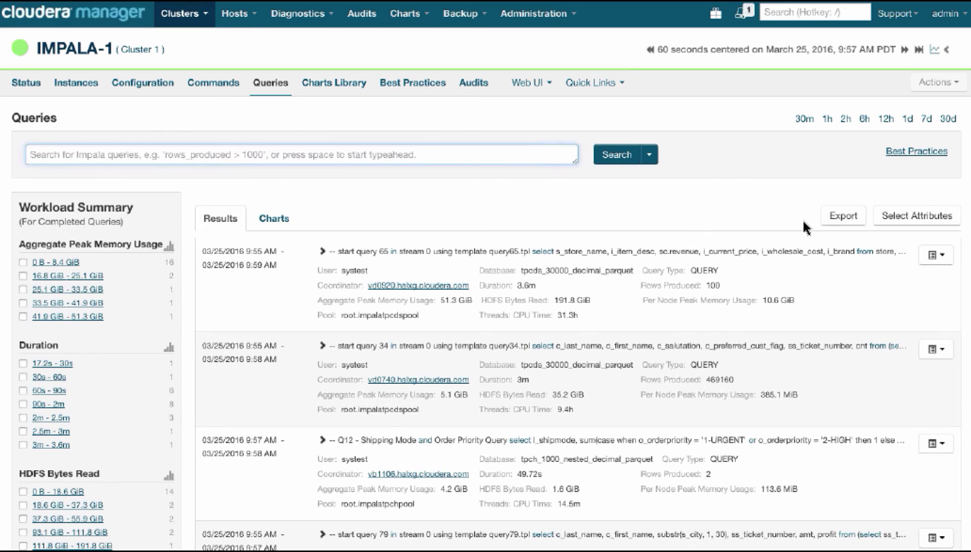
pyautogui.click(891, 219)
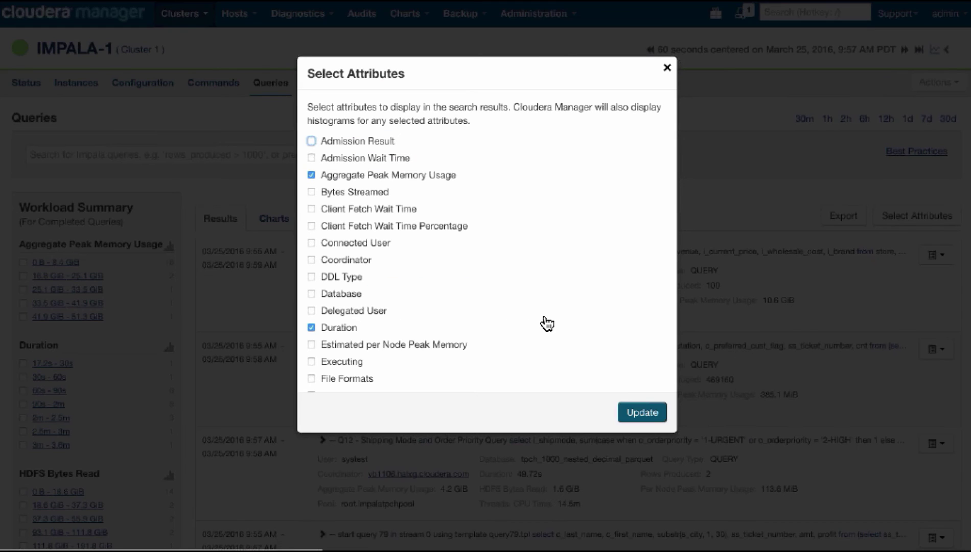
pyautogui.scroll(-10, 546, 323)
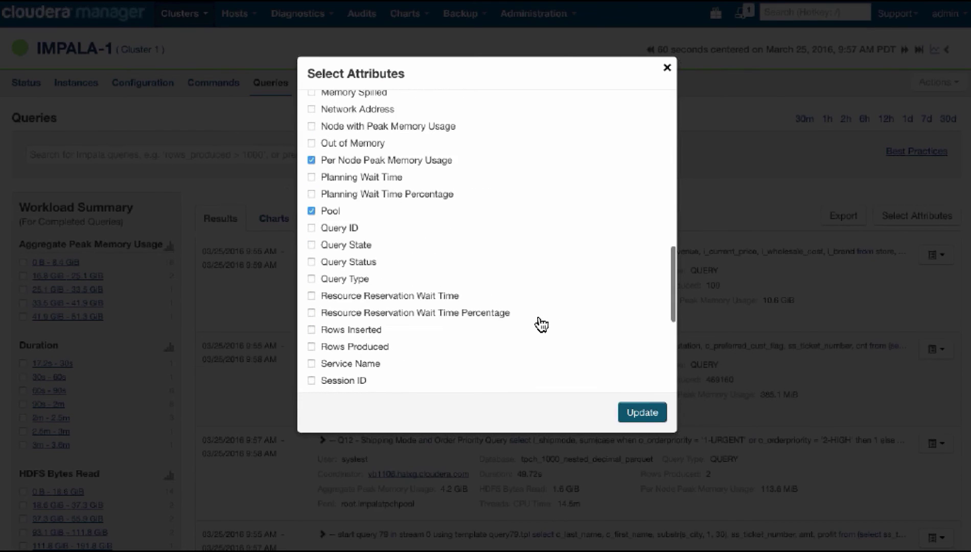
pyautogui.scroll(-1, 540, 324)
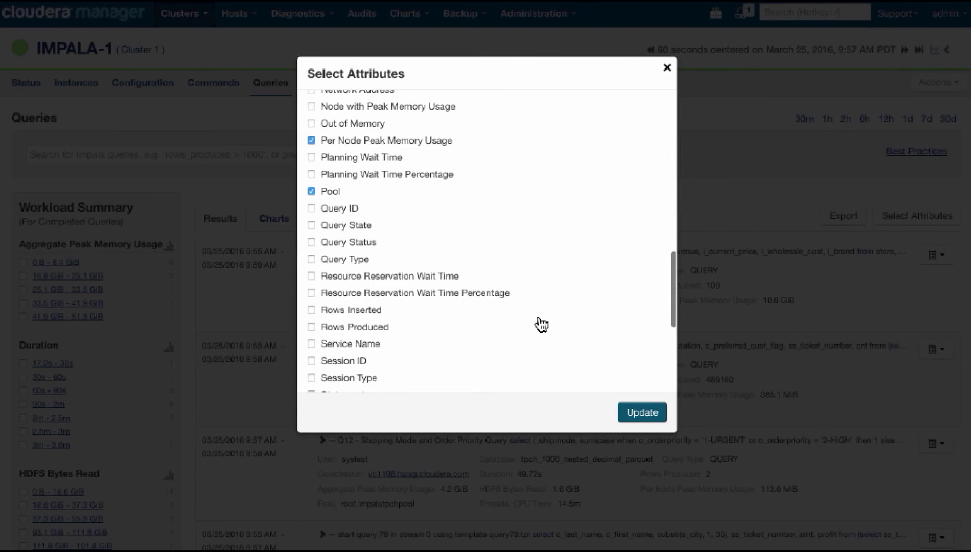
pyautogui.click(667, 72)
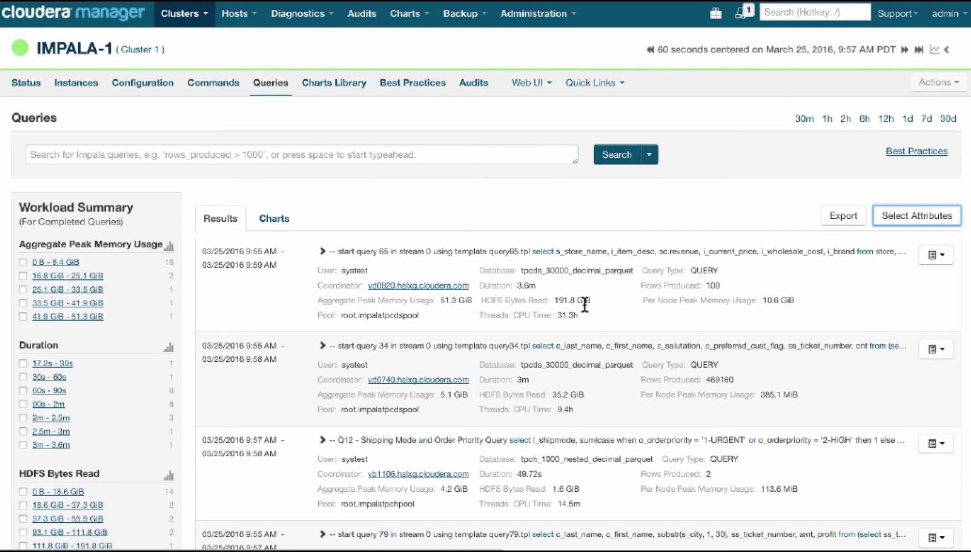
# Step: View the query details of the first listed query, query 65, and return to the peak memory usage report
pyautogui.click(935, 255)
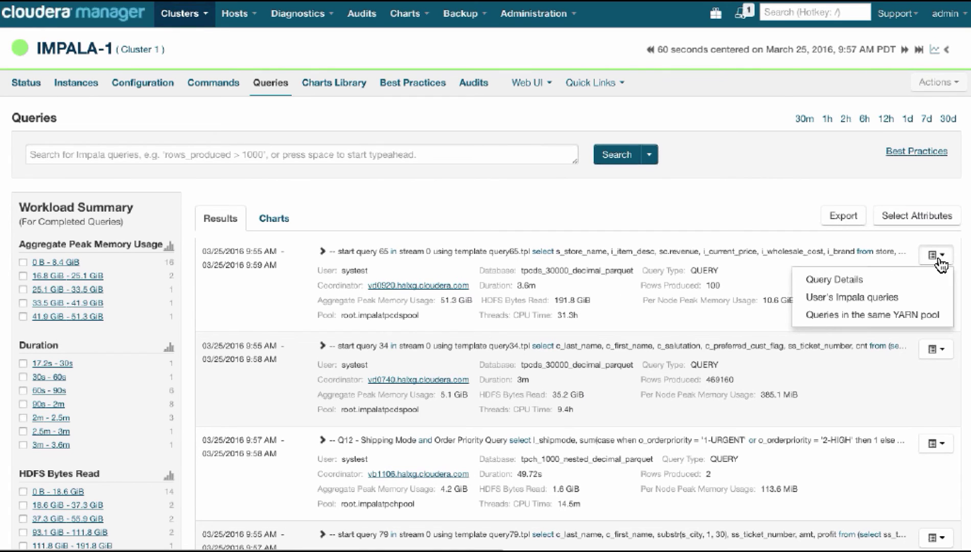
pyautogui.click(916, 278)
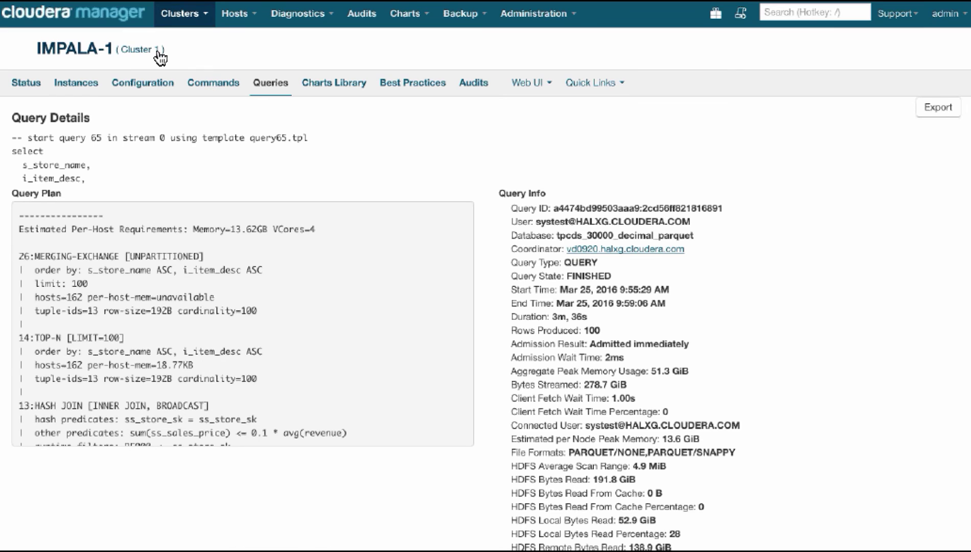
pyautogui.hotkey('alt', 'Left')
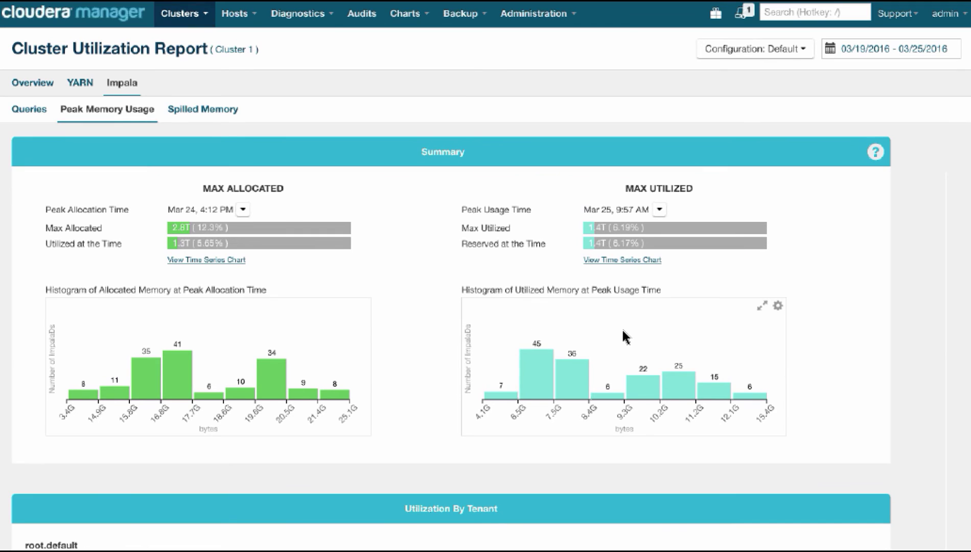
# Step: Switch the report to the Weekdays by User configuration and inspect its tenant type and day settings without saving
pyautogui.click(770, 53)
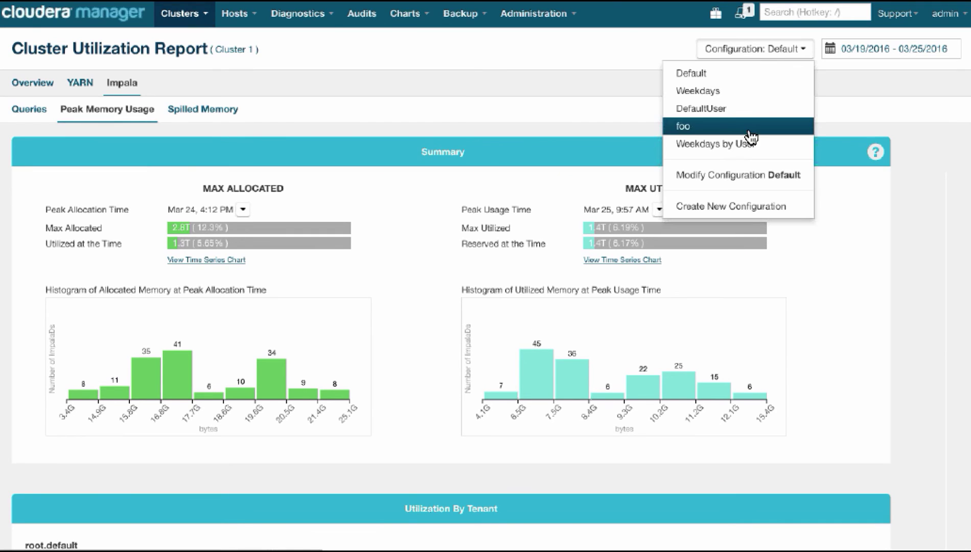
pyautogui.click(748, 148)
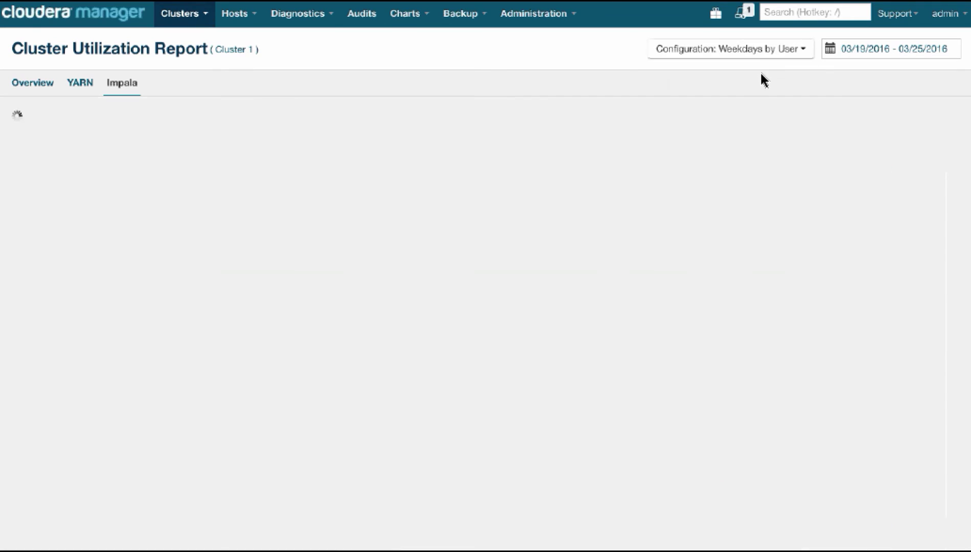
pyautogui.click(766, 51)
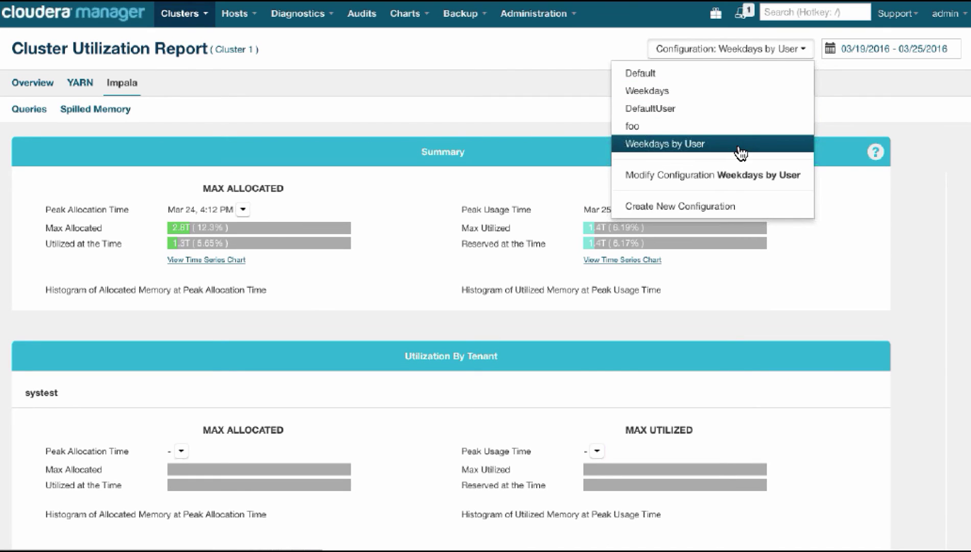
pyautogui.click(727, 175)
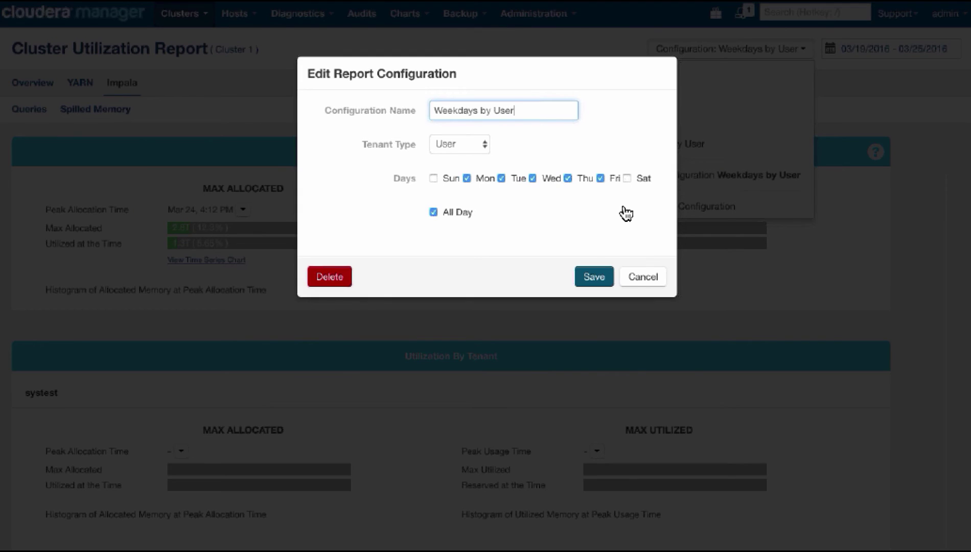
pyautogui.click(645, 278)
# Step: Return the report to the Default configuration and review Impala's average and maximum spilled memory for each pool
pyautogui.click(755, 55)
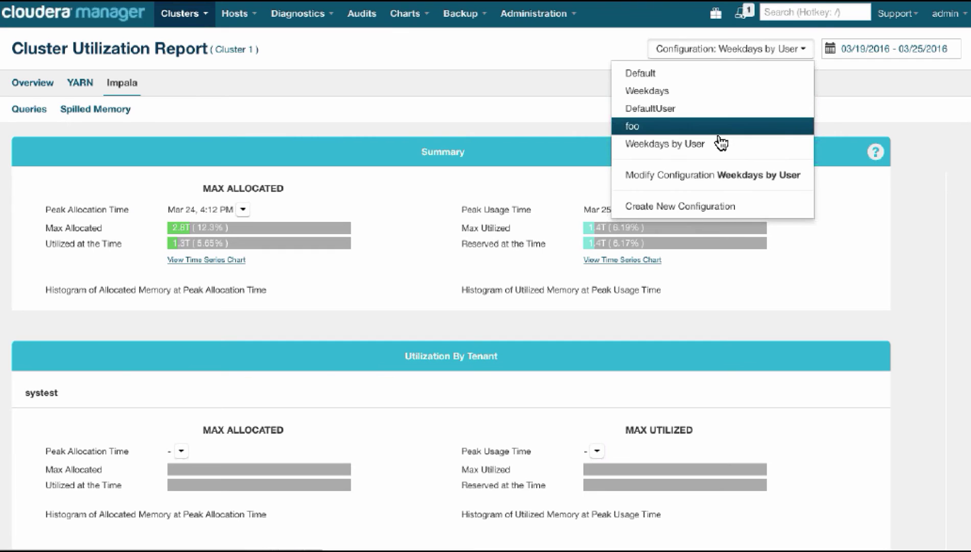
pyautogui.click(704, 80)
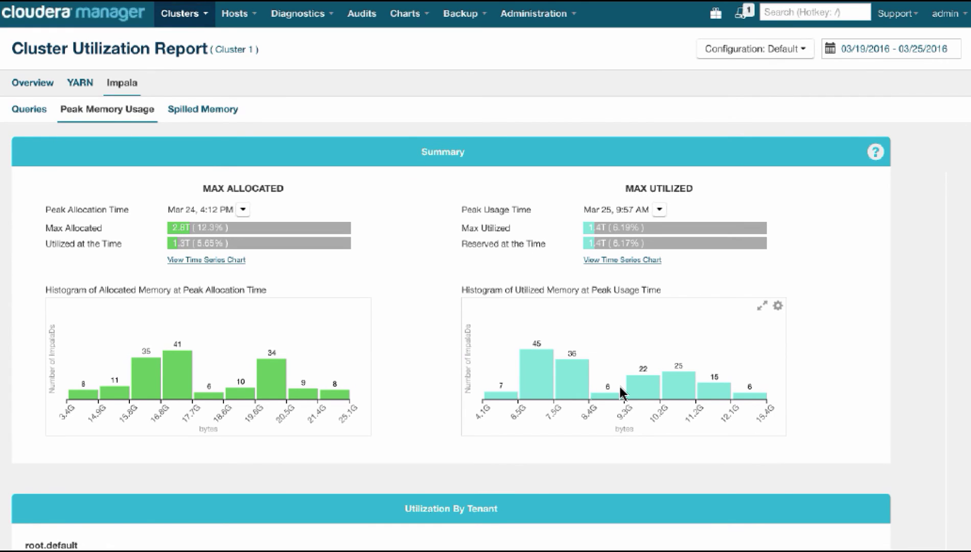
pyautogui.click(238, 115)
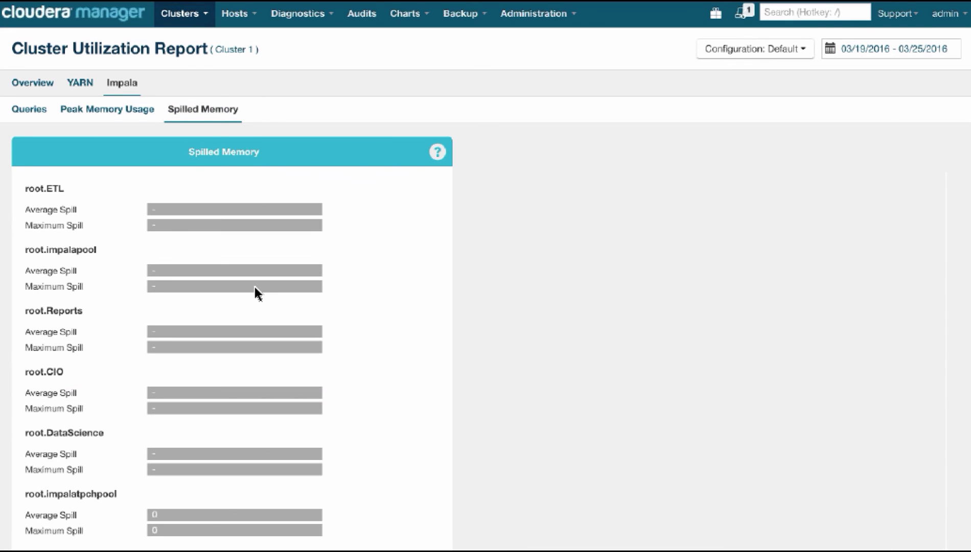
pyautogui.scroll(-3, 254, 286)
pyautogui.scroll(3, 256, 293)
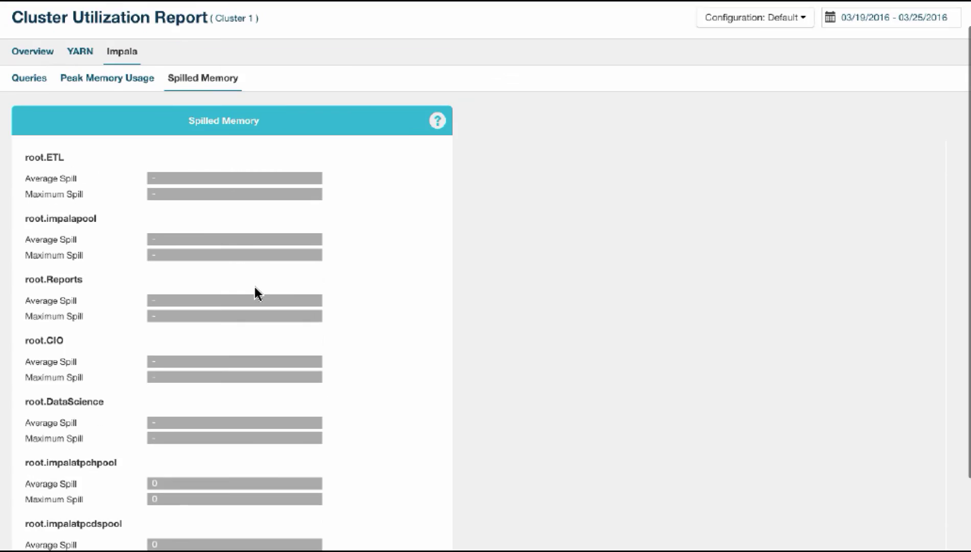